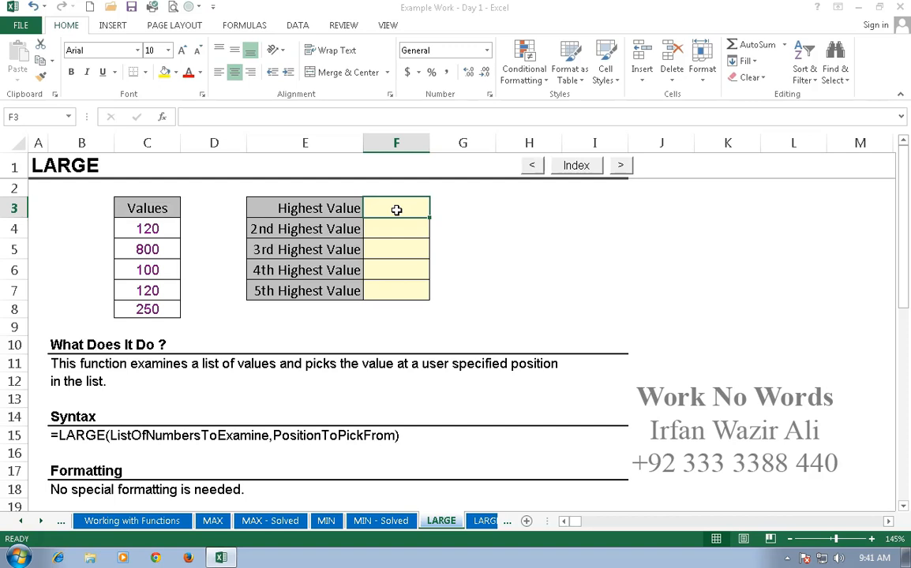
# - In F3, enter a LARGE formula over C4:C8 with position 1 to get the highest value
pyautogui.write('=')
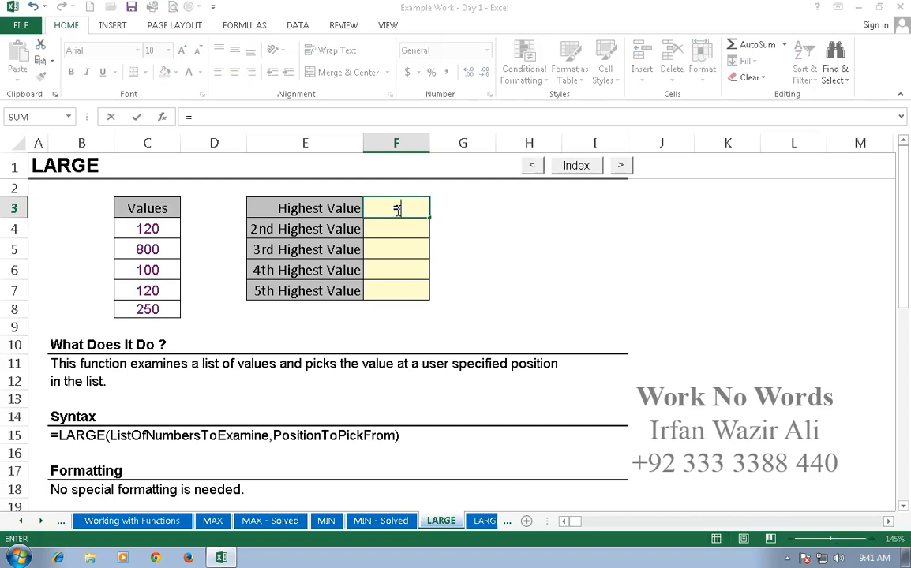
pyautogui.write('large')
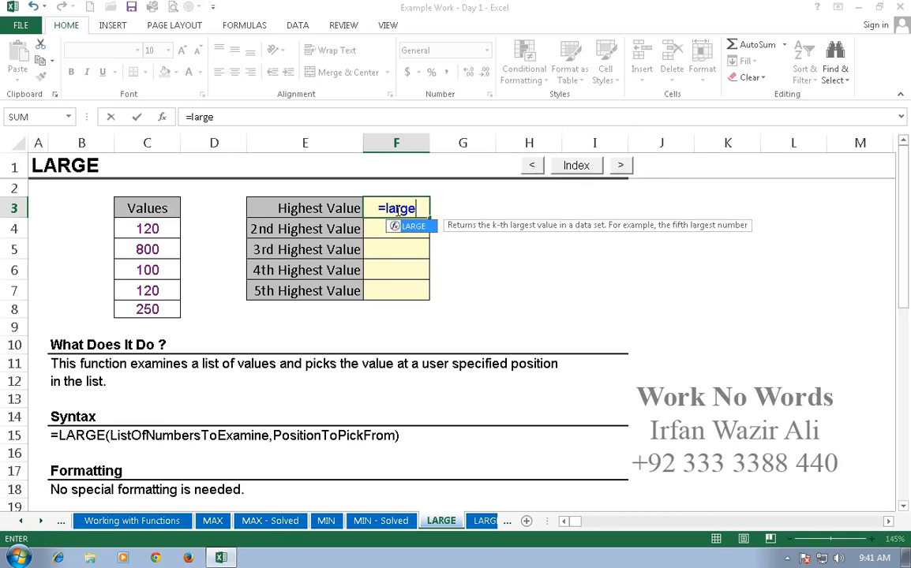
pyautogui.write('(')
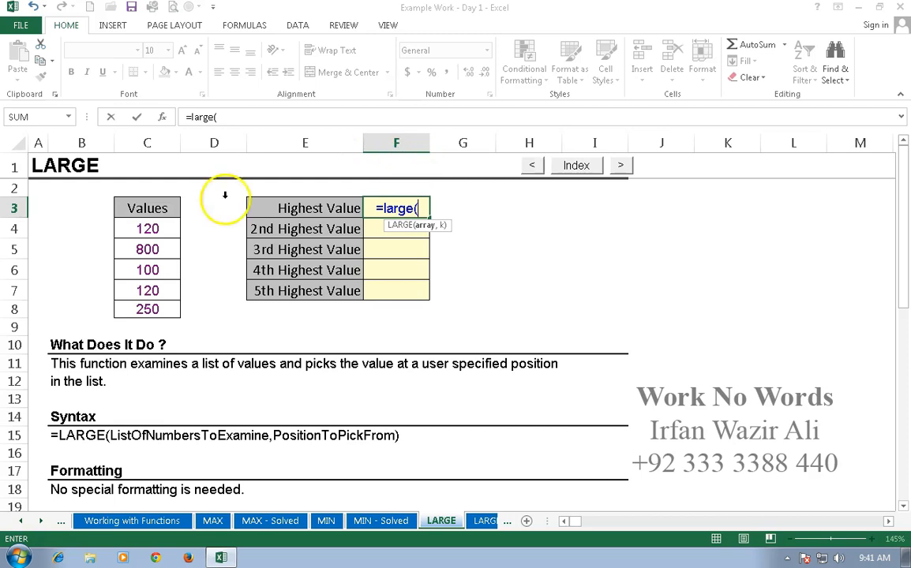
pyautogui.moveTo(148, 230); pyautogui.dragTo(148, 307)
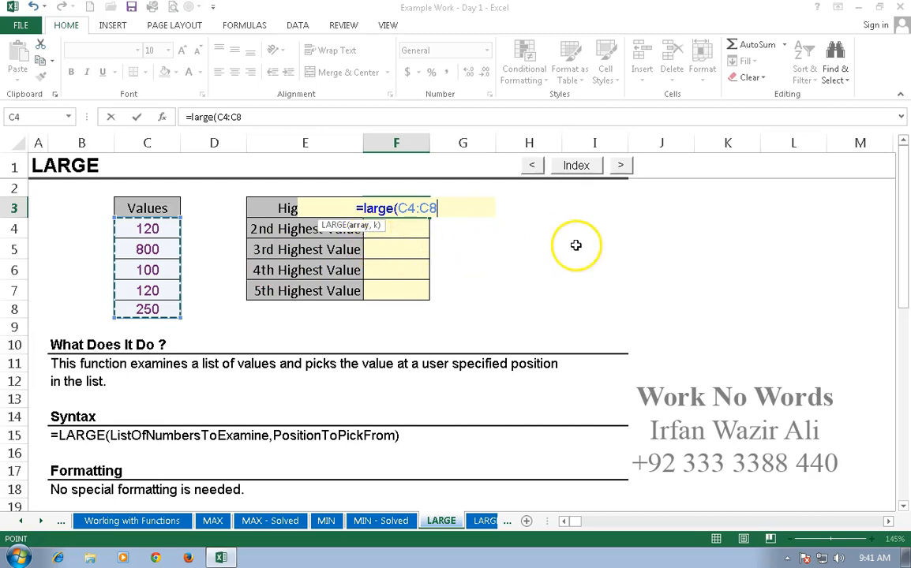
pyautogui.write(',')
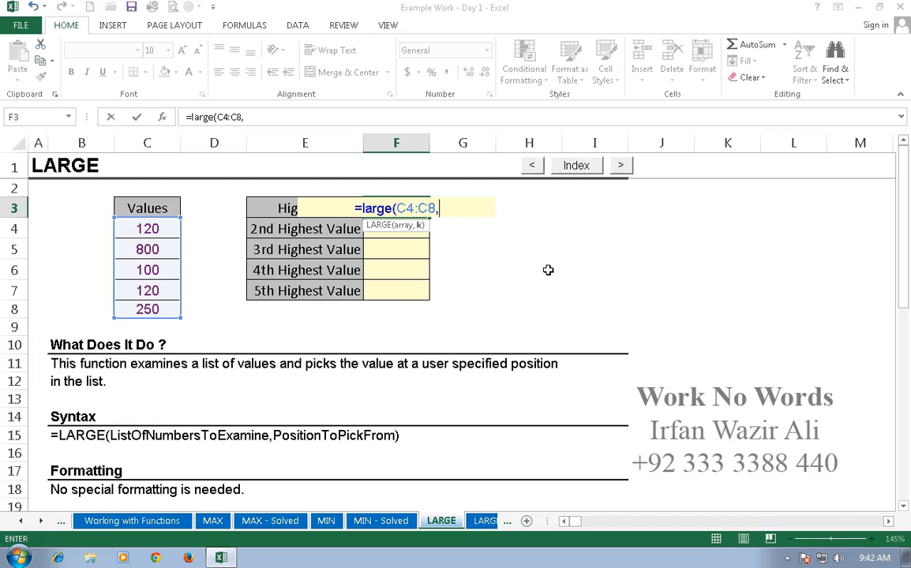
pyautogui.write('1')
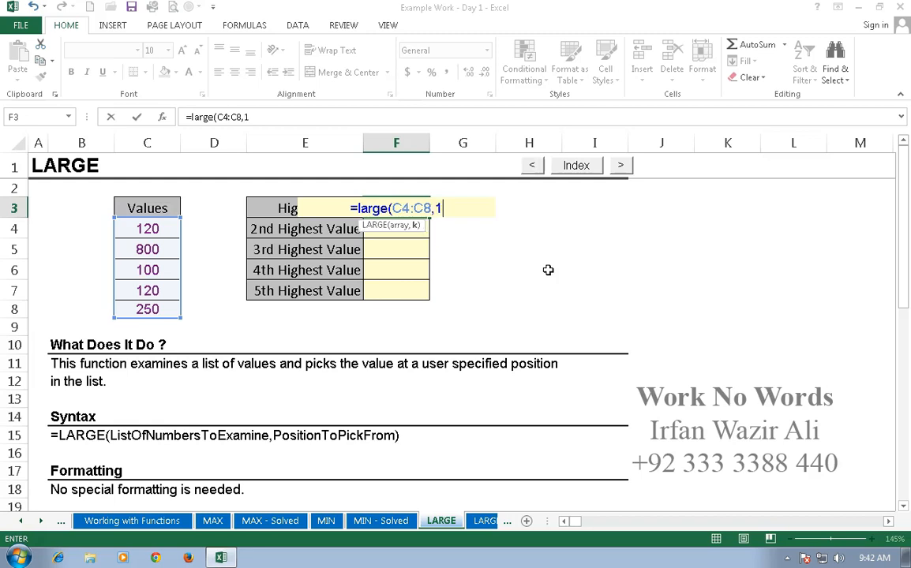
pyautogui.press('Return')
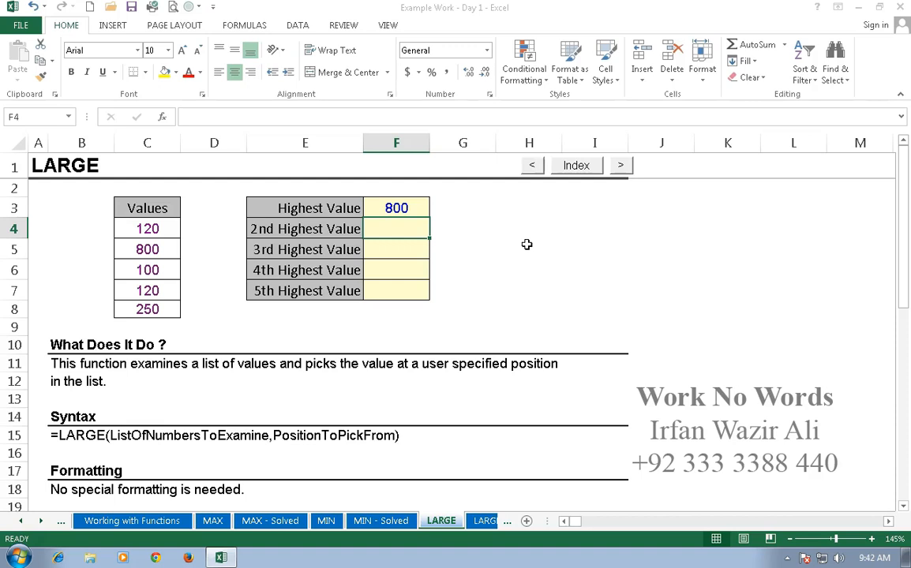
# - In F4, enter a LARGE formula over C4:C8 with position 2 for the second highest value
pyautogui.write('=')
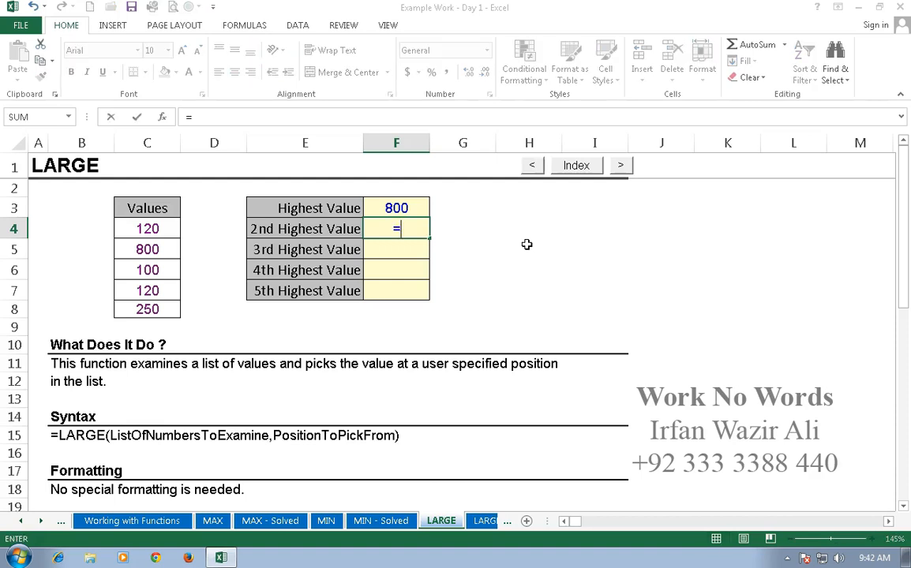
pyautogui.write('large')
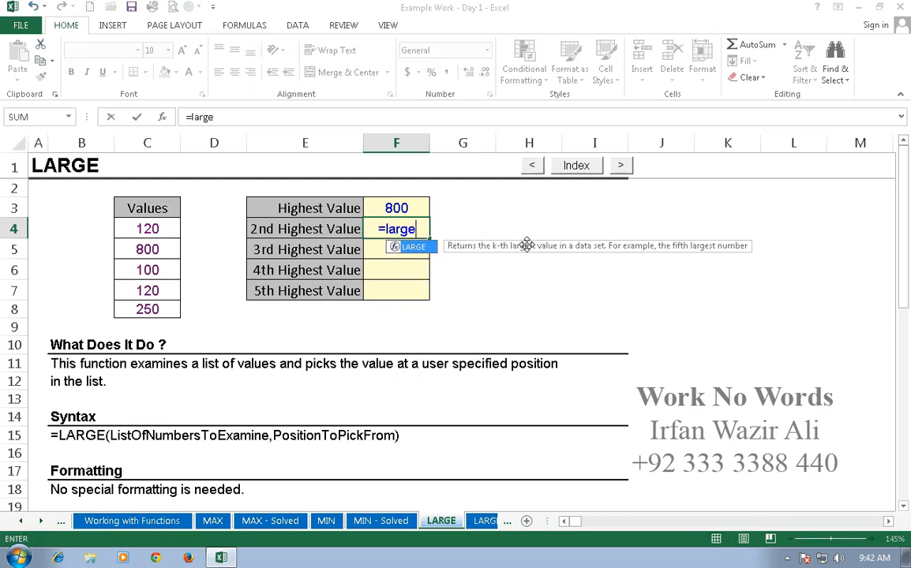
pyautogui.write('(')
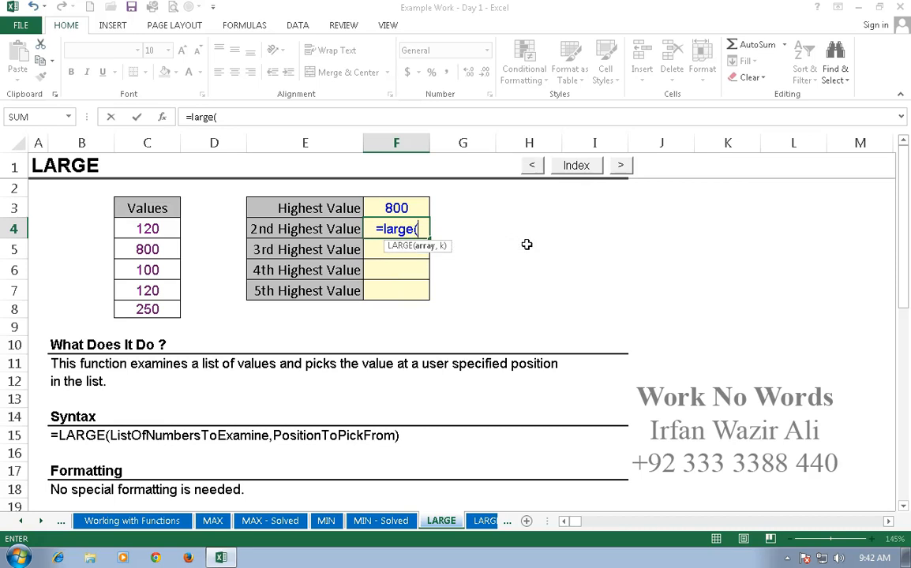
pyautogui.moveTo(160, 229); pyautogui.dragTo(160, 316)
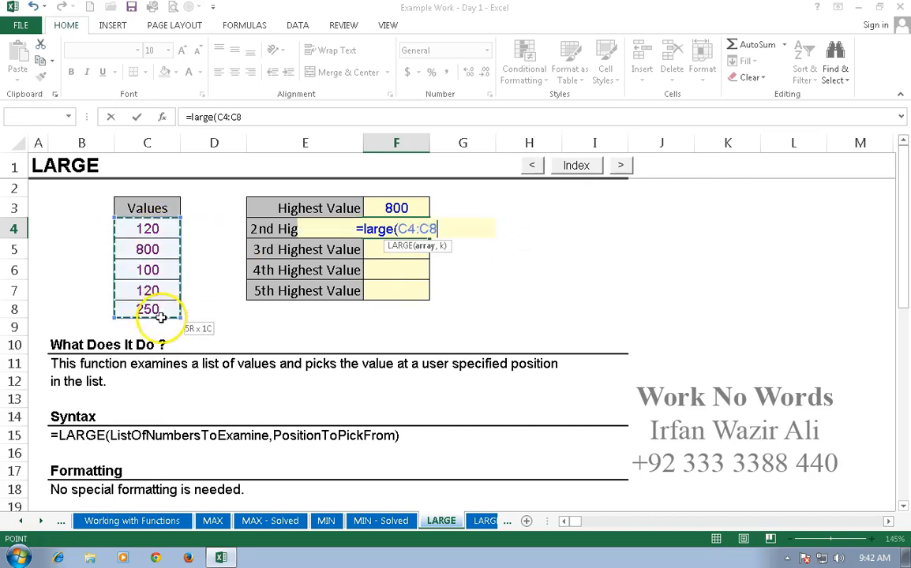
pyautogui.write(',')
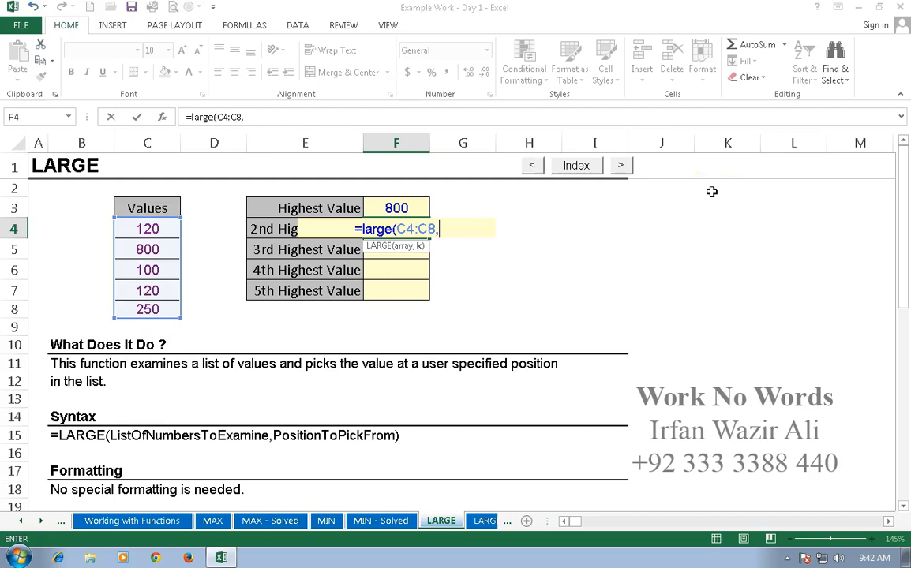
pyautogui.write('2')
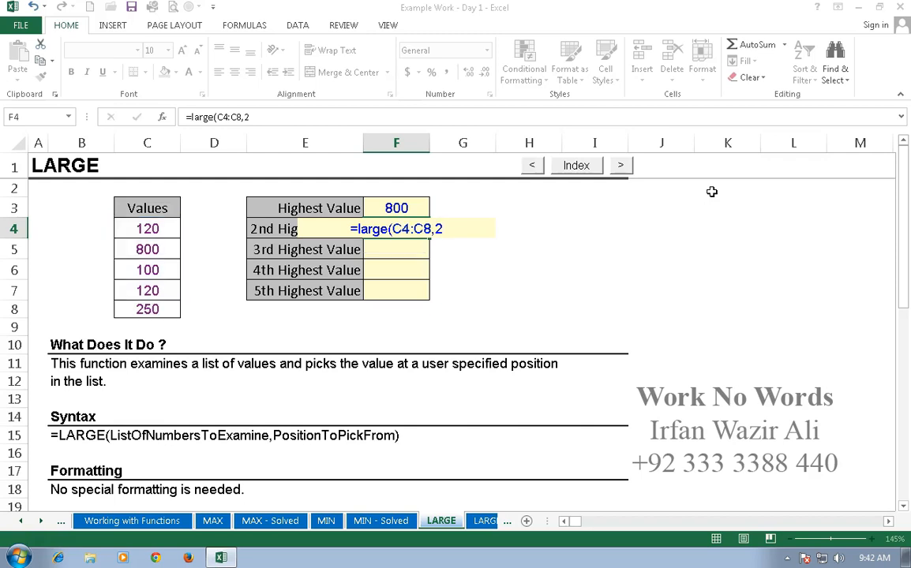
pyautogui.press('Return')
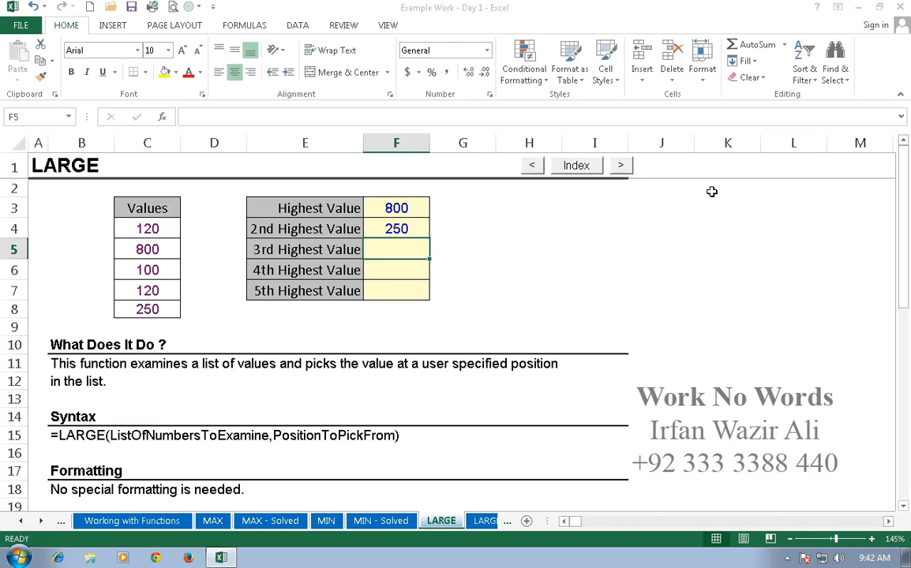
# - Make the C4:C8 range in F4's formula absolute, then copy the formula down through F7
pyautogui.doubleClick(398, 228)
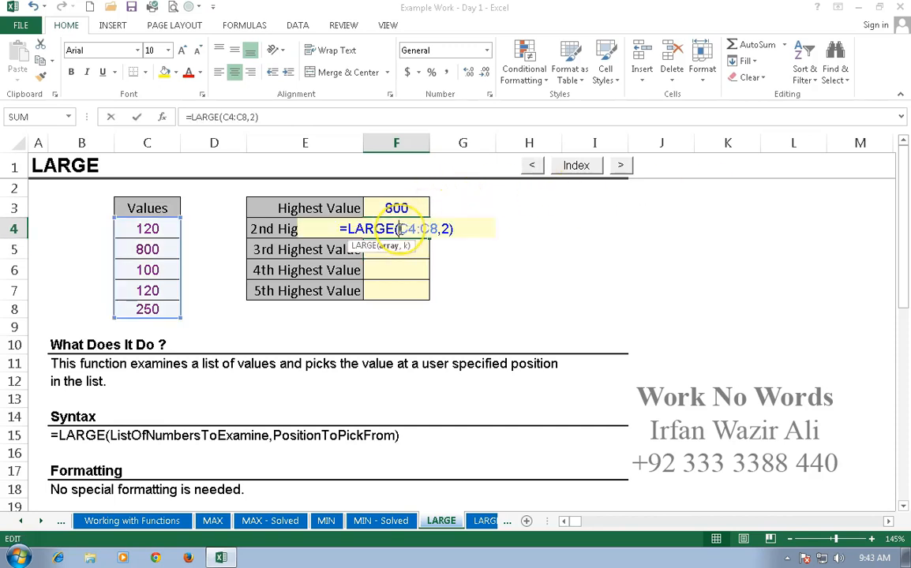
pyautogui.moveTo(400, 229); pyautogui.dragTo(432, 228)
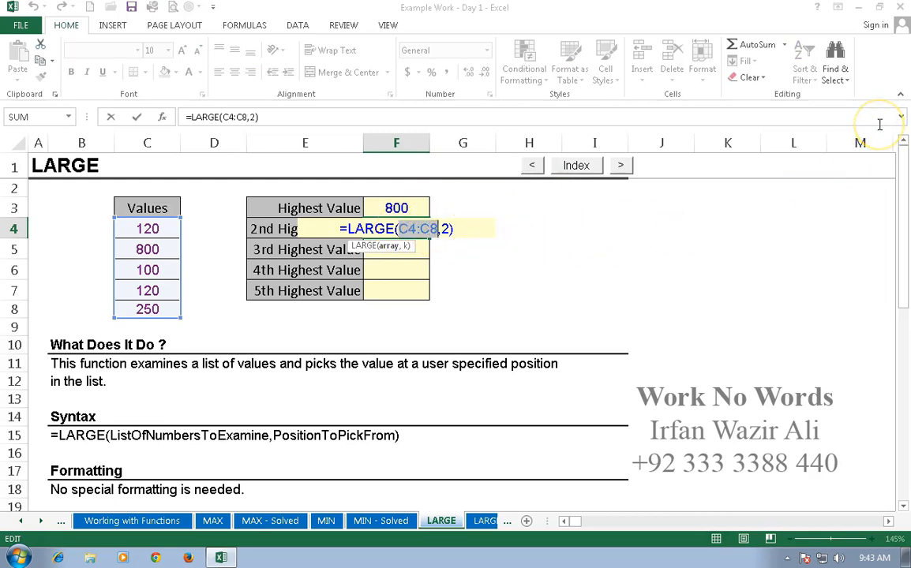
pyautogui.press('F4')
pyautogui.press('Return')
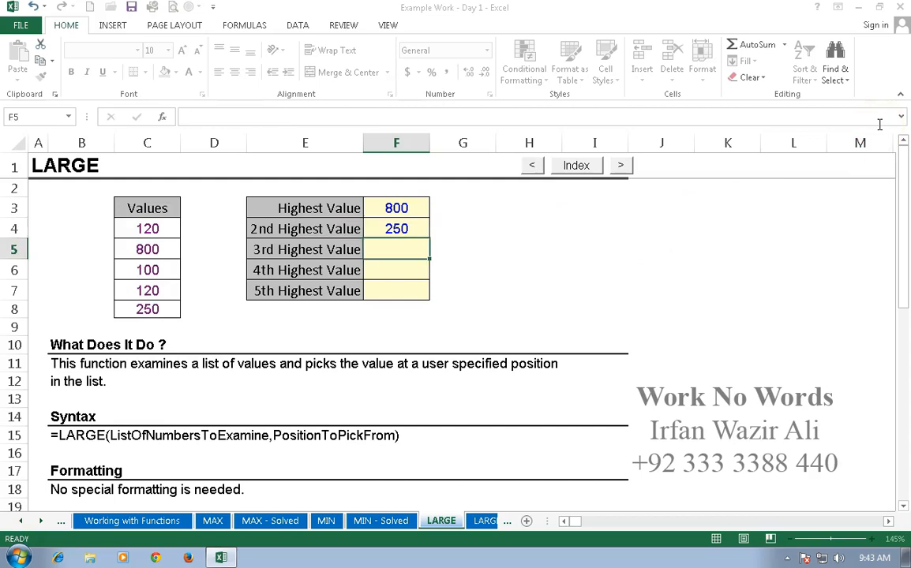
pyautogui.click(417, 228)
pyautogui.moveTo(430, 239); pyautogui.dragTo(431, 295)
# - Change the position argument in F5's formula to 3
pyautogui.doubleClick(417, 249)
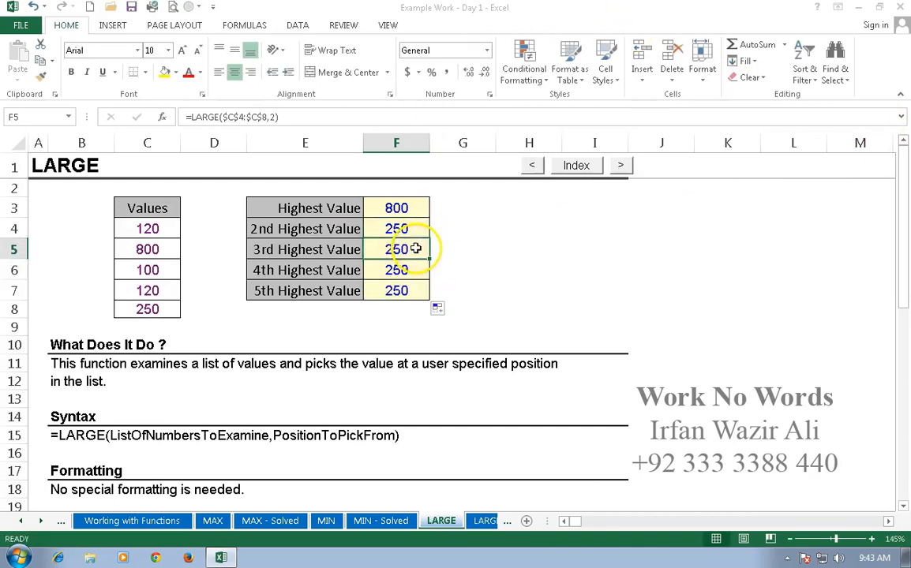
pyautogui.click(459, 250)
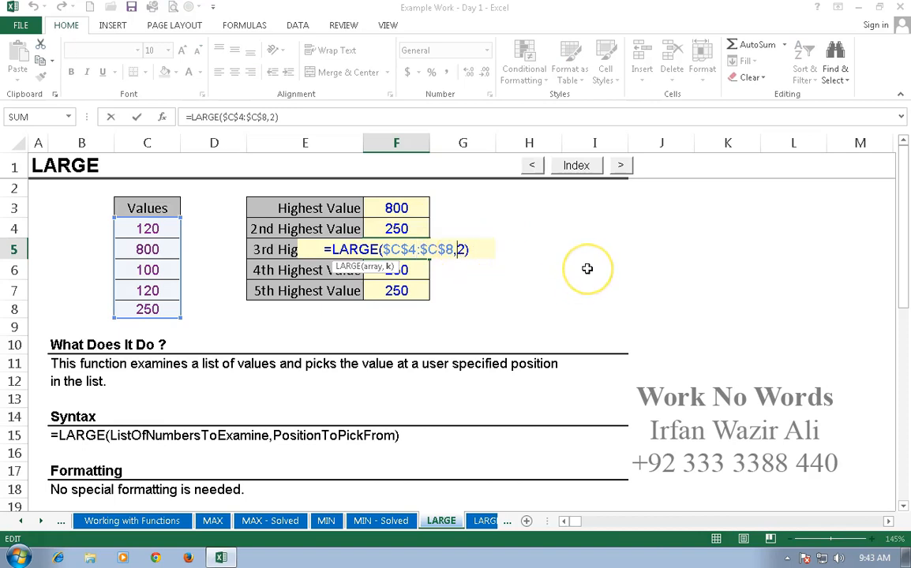
pyautogui.press('Delete')
pyautogui.write('3')
pyautogui.press('Return')
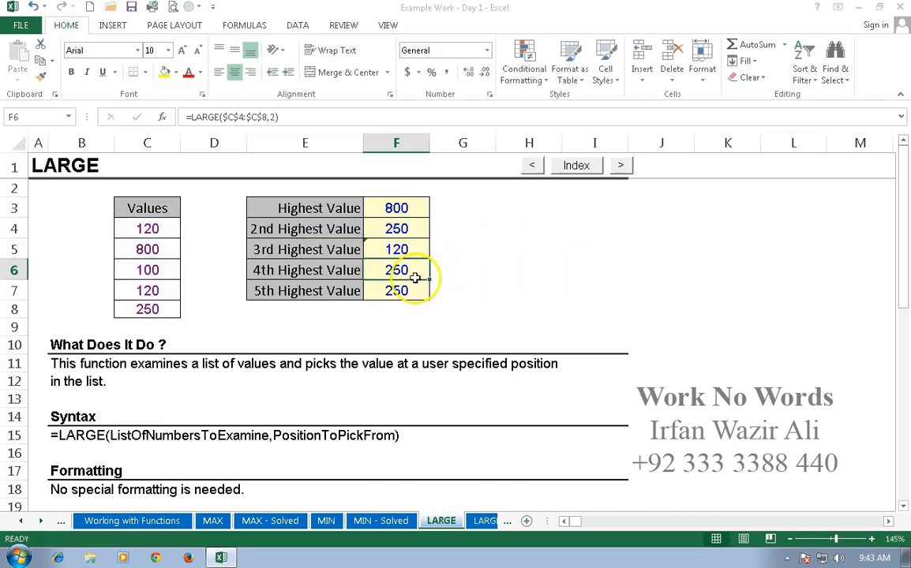
# - Change the position argument in F6's formula to 4
pyautogui.doubleClick(450, 270)
pyautogui.press('Right')
pyautogui.press('Delete')
pyautogui.write('4')
pyautogui.press('Return')
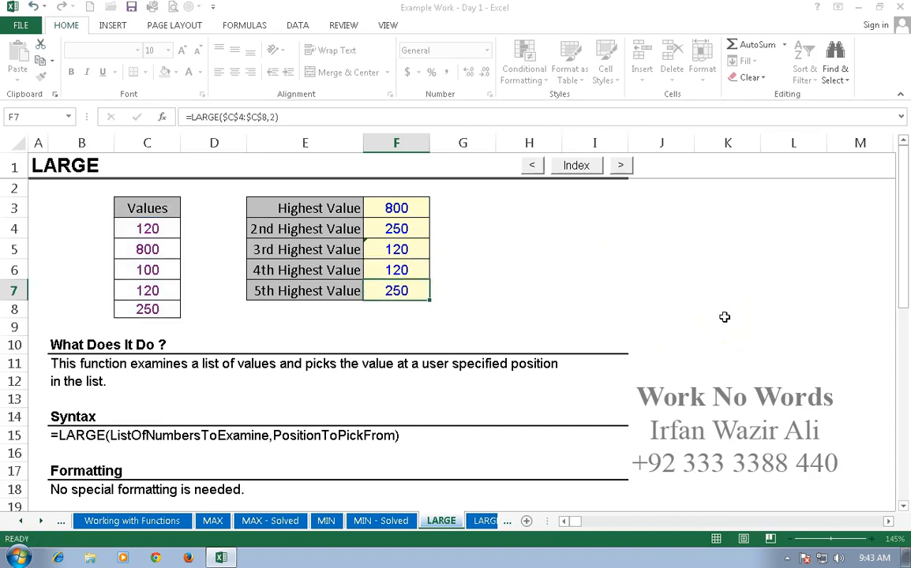
# - Change the position argument in F7's formula to 5
pyautogui.doubleClick(413, 294)
pyautogui.click(457, 291)
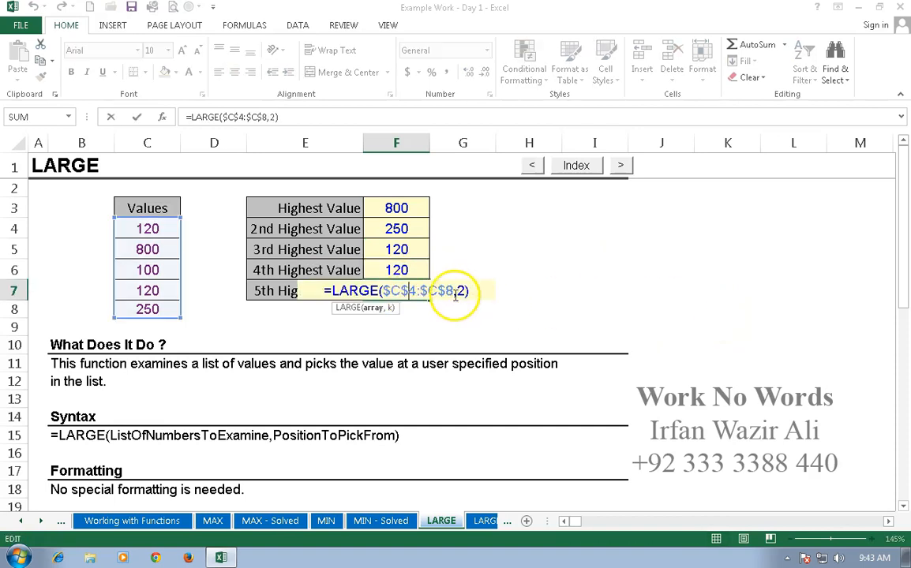
pyautogui.press('Delete')
pyautogui.write('5')
pyautogui.press('Return')
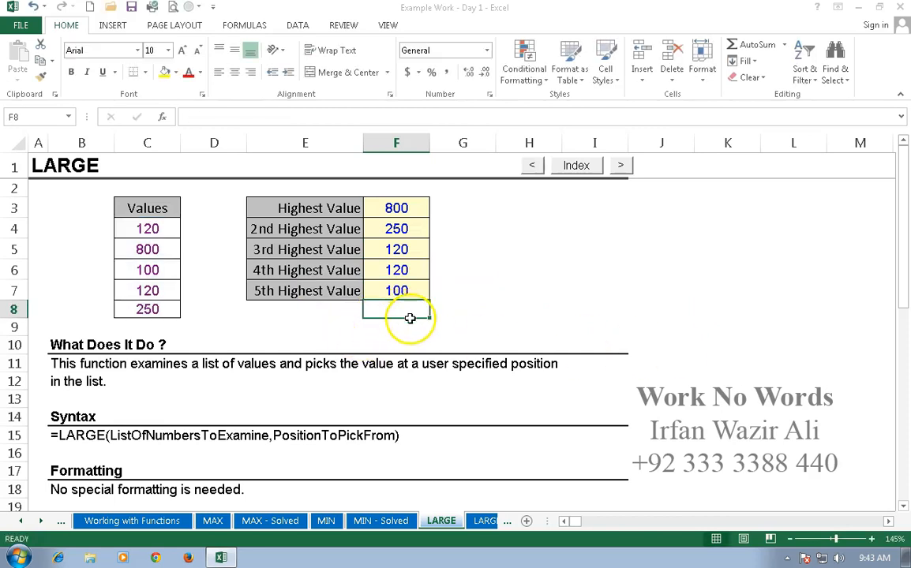
# - In E29 of the sales example, enter a LARGE formula over D24:F27 with position 1
pyautogui.scroll(-4, 437, 314)
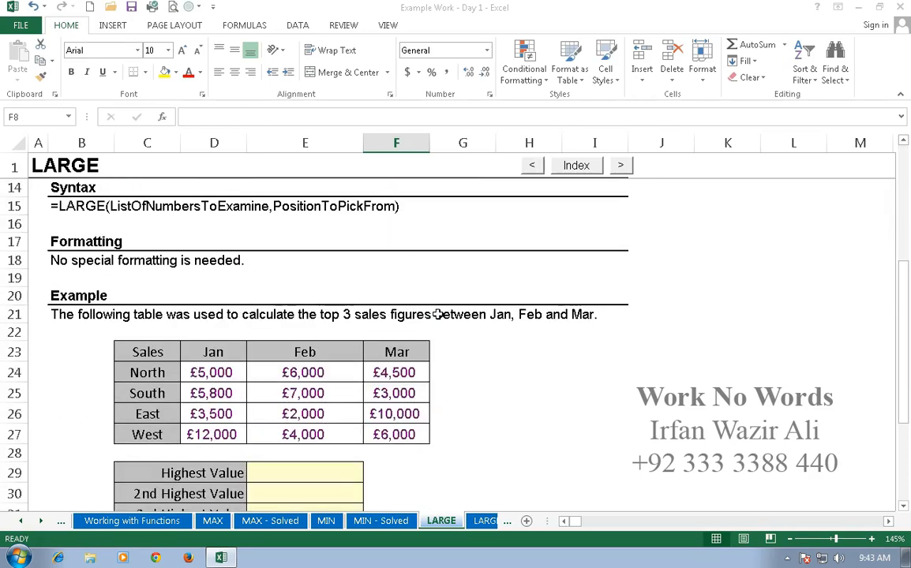
pyautogui.scroll(-3, 437, 314)
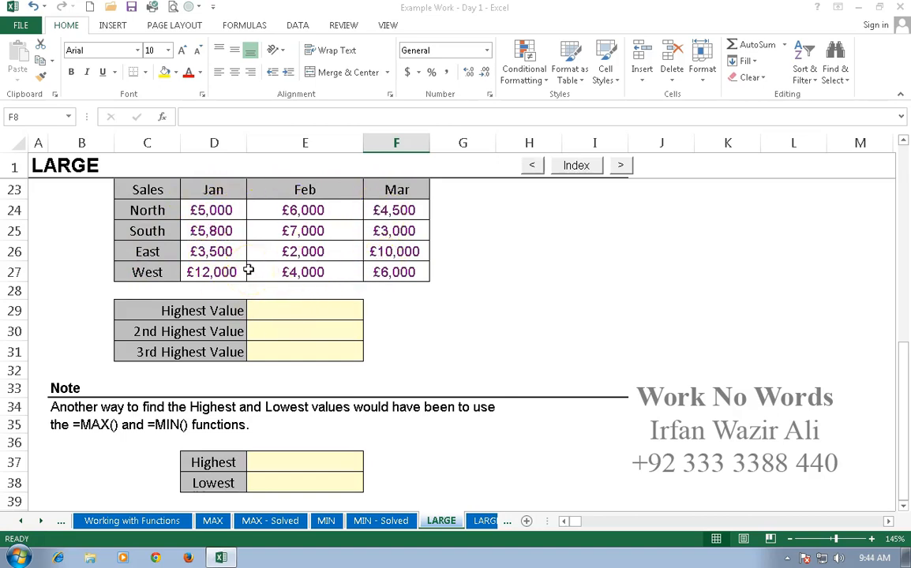
pyautogui.click(311, 313)
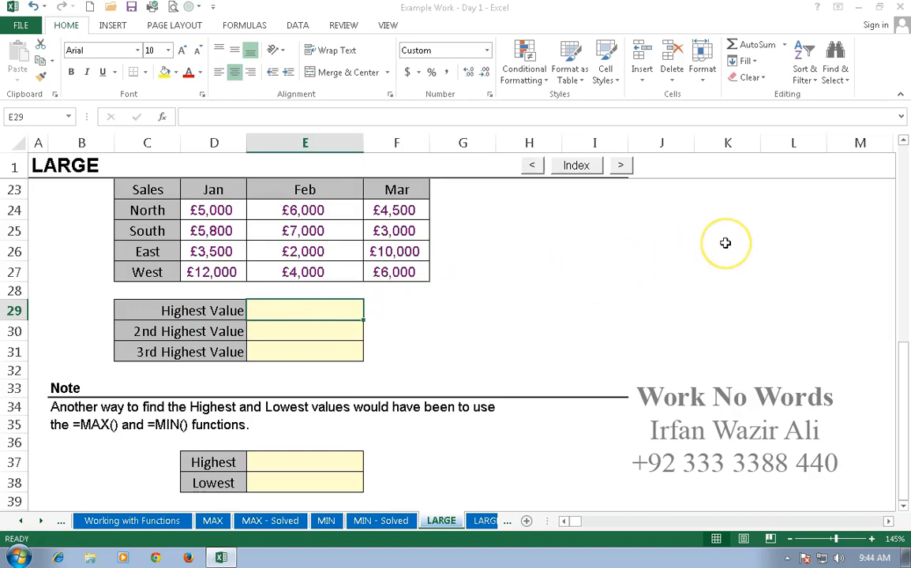
pyautogui.write('=')
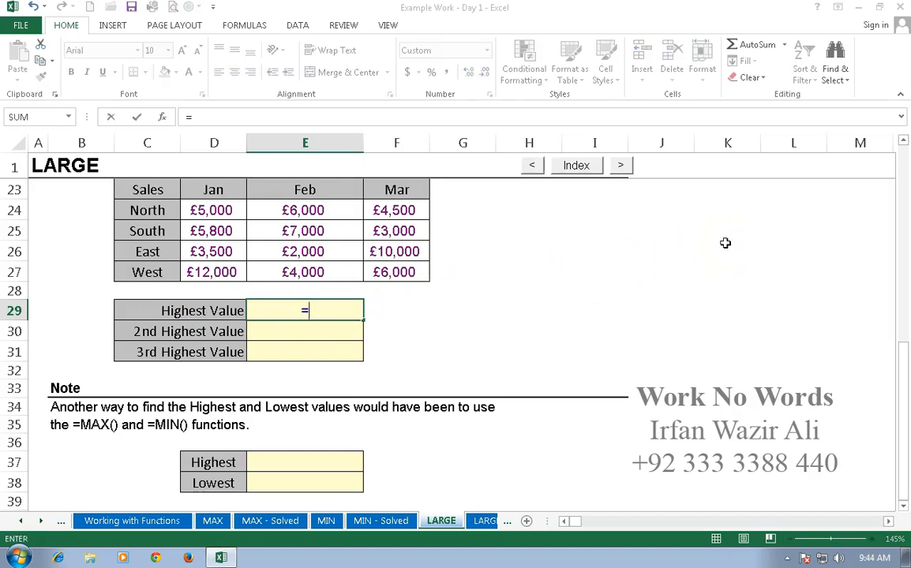
pyautogui.write('large')
pyautogui.write('(')
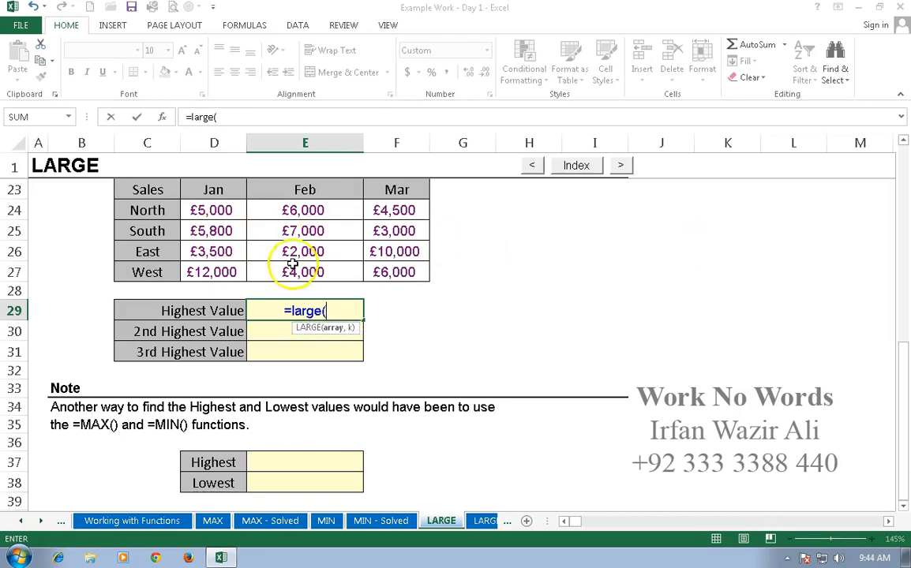
pyautogui.moveTo(225, 211); pyautogui.dragTo(400, 270)
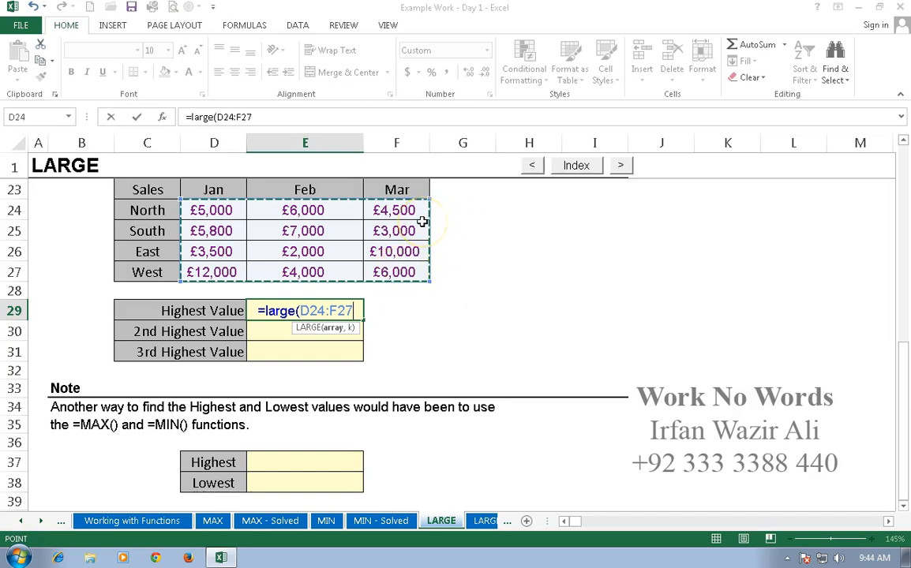
pyautogui.write(',')
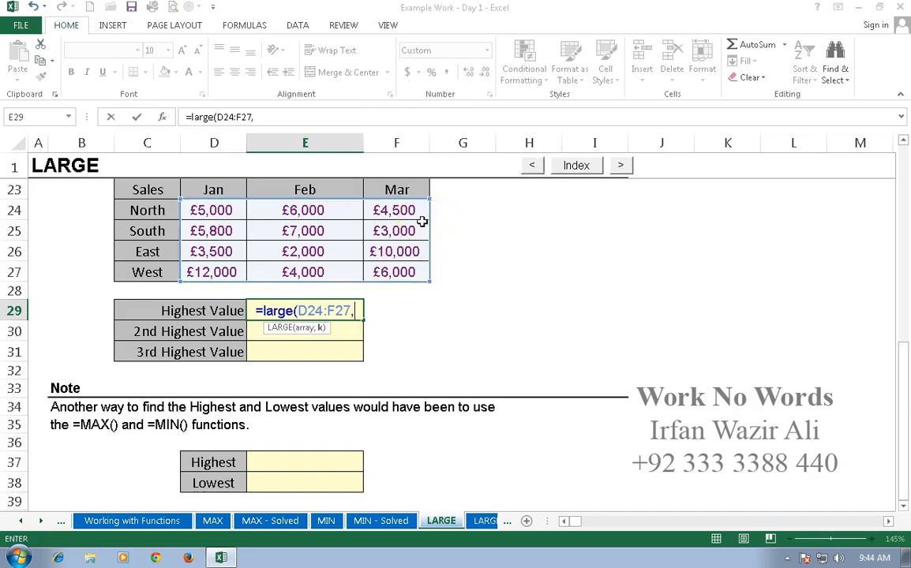
pyautogui.write('1')
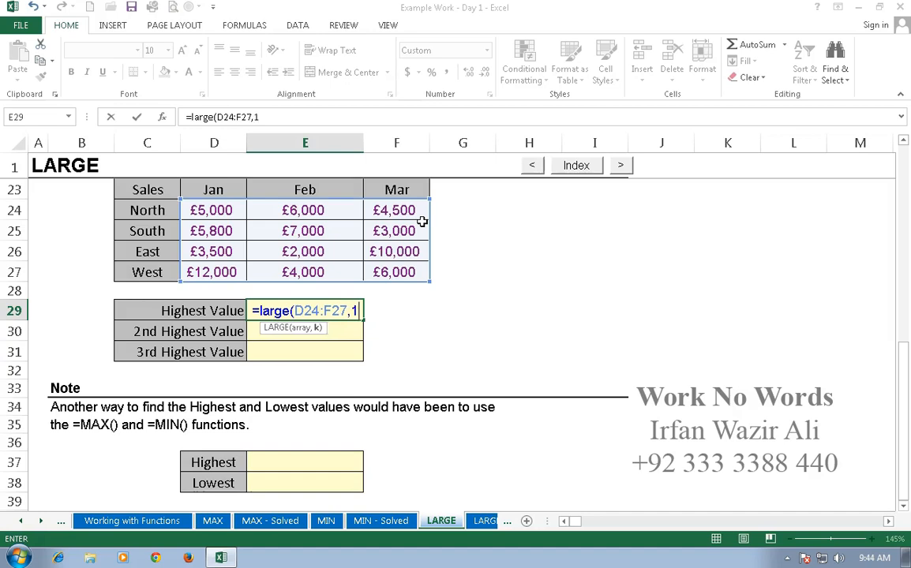
pyautogui.press('Return')
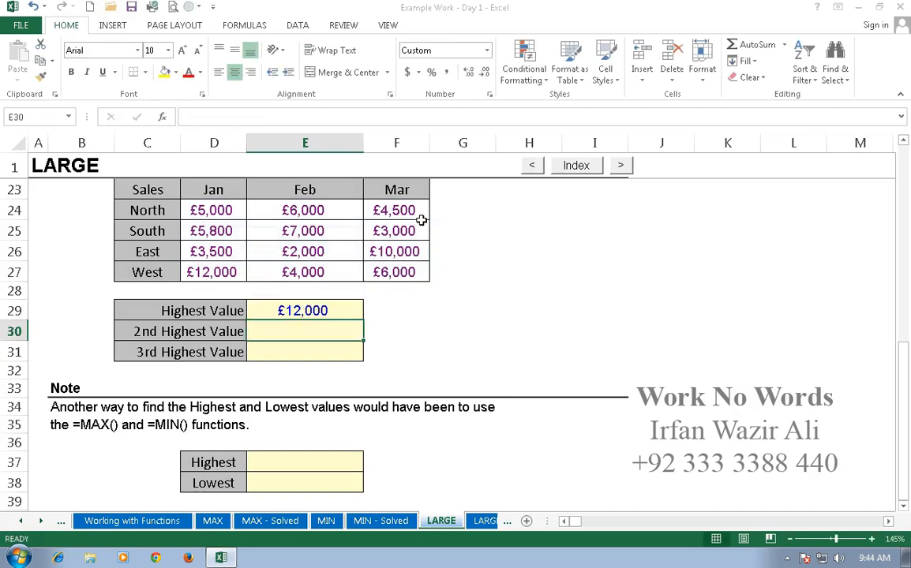
# - Make the D24:F27 range in E29's formula absolute and copy the formula down through E31
pyautogui.click(310, 311)
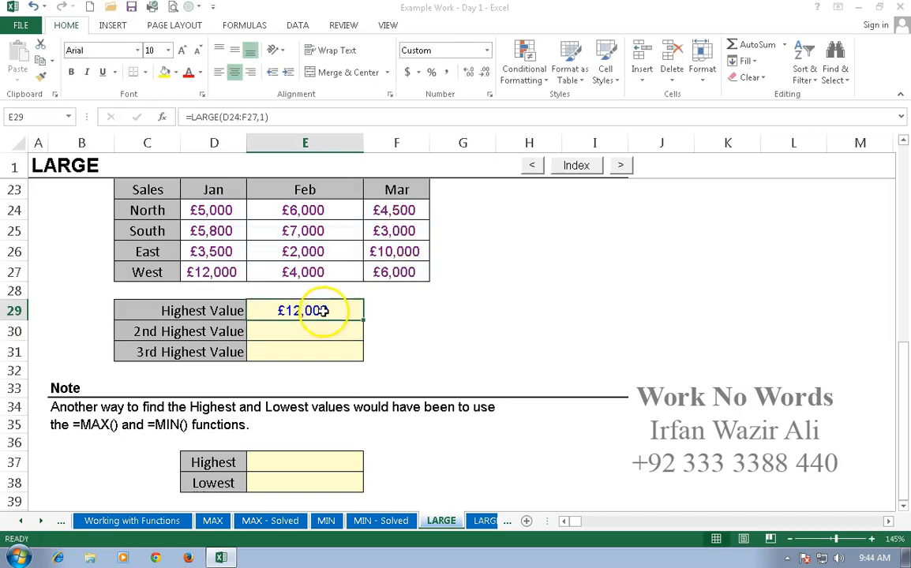
pyautogui.doubleClick(309, 311)
pyautogui.moveTo(301, 311); pyautogui.dragTo(352, 311)
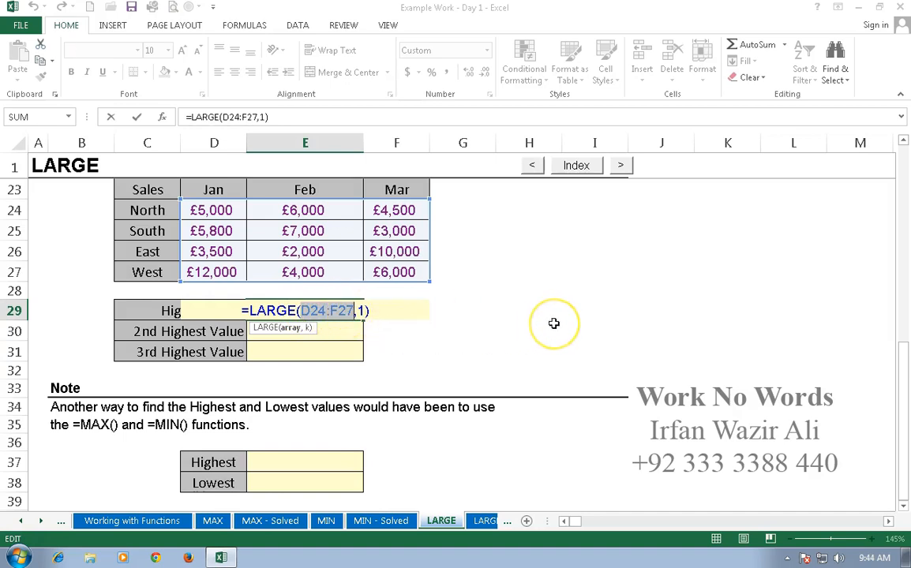
pyautogui.press('F4')
pyautogui.hotkey('ctrl', 'Return')
pyautogui.click(325, 307)
pyautogui.moveTo(348, 314); pyautogui.dragTo(348, 351)
# - Change the position argument in E30's LARGE formula to 2
pyautogui.click(348, 331)
pyautogui.doubleClick(348, 332)
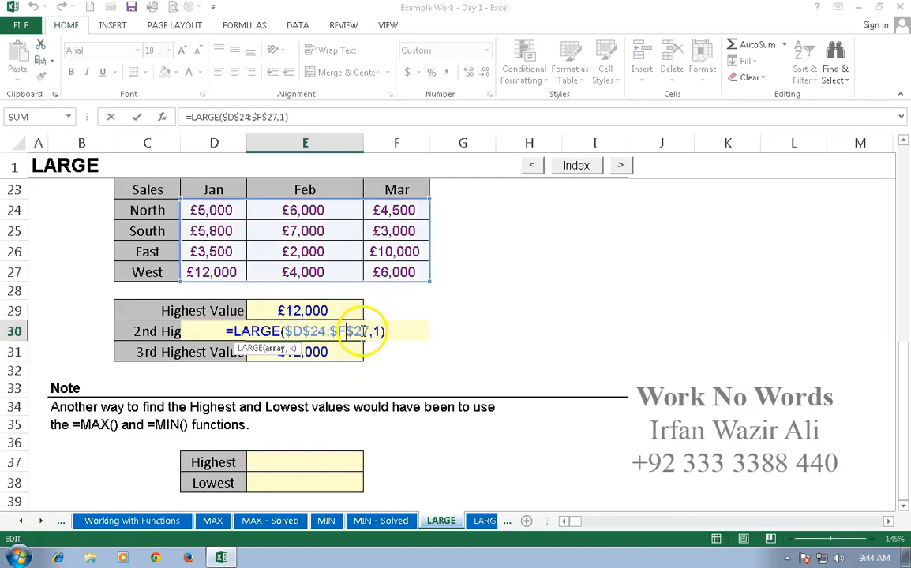
pyautogui.doubleClick(379, 332)
pyautogui.write('2')
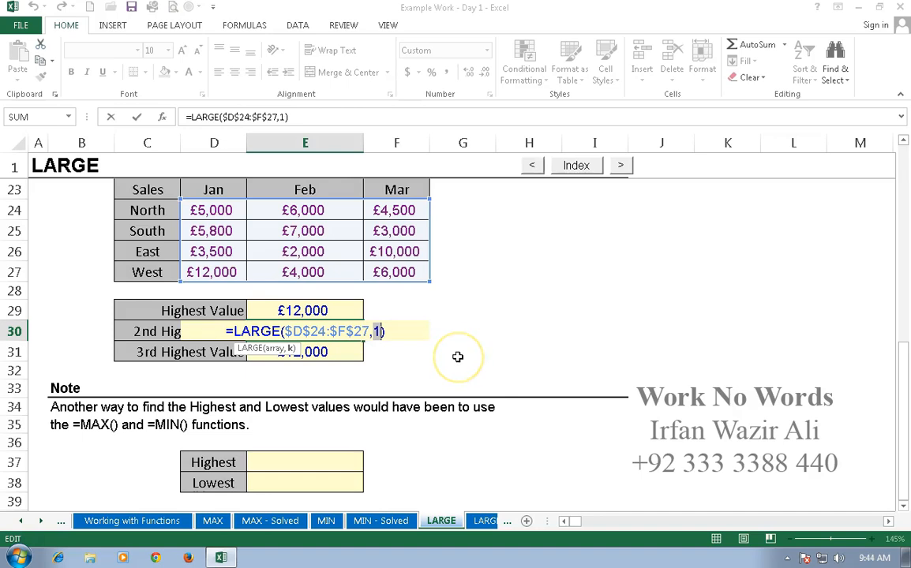
pyautogui.press('Return')
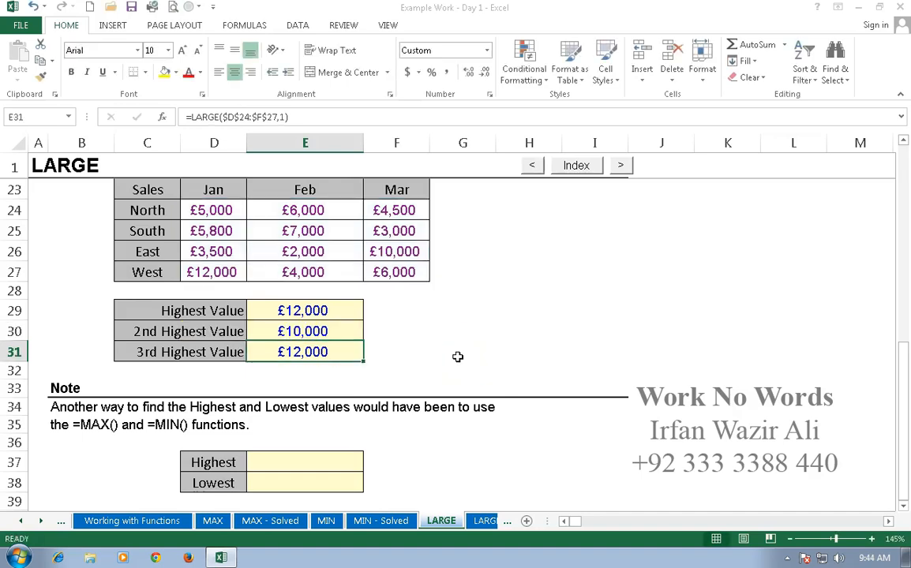
# - Change the position argument in E31's LARGE formula to 3
pyautogui.doubleClick(347, 357)
pyautogui.doubleClick(379, 352)
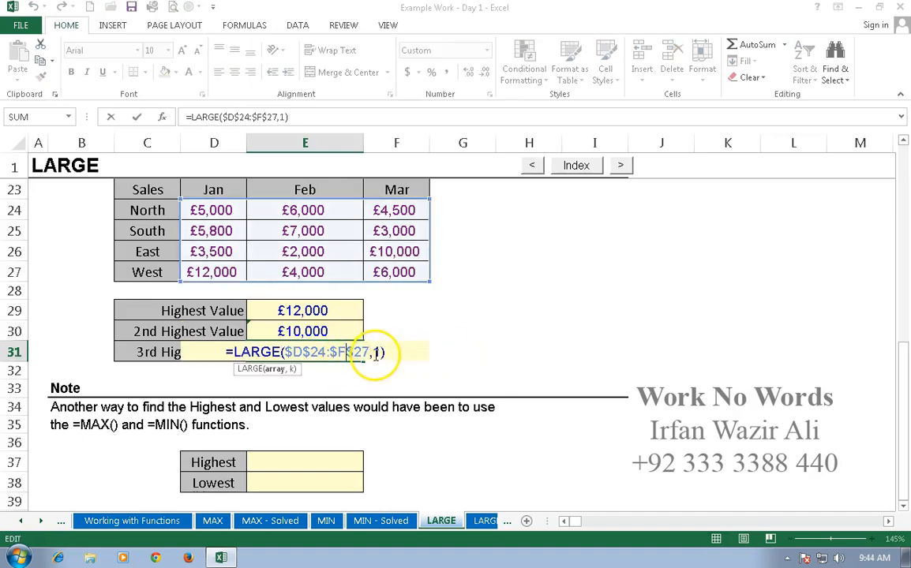
pyautogui.write('3')
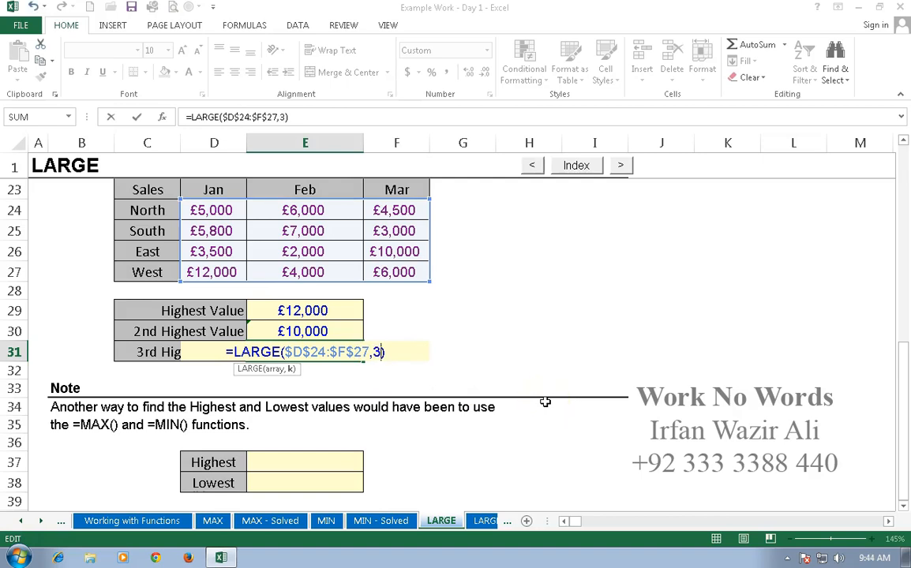
pyautogui.press('Return')
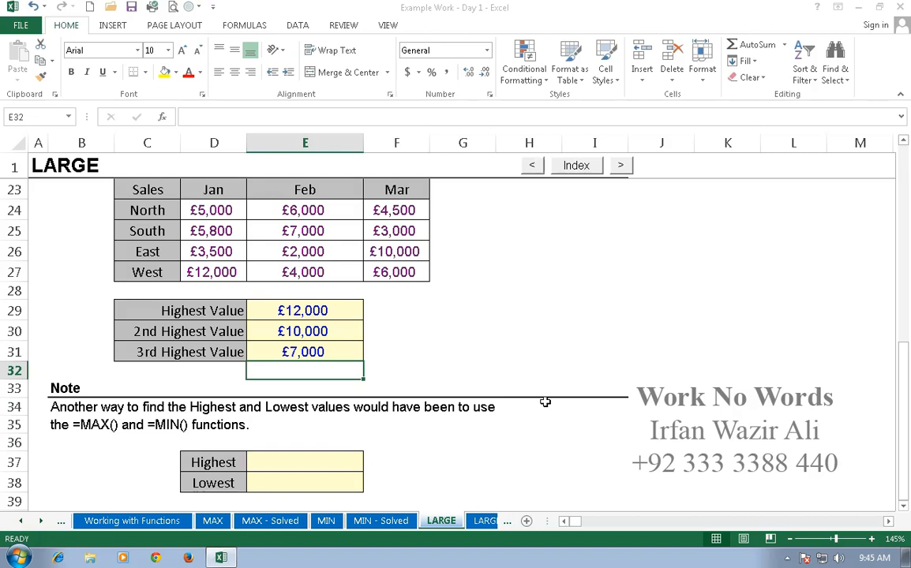
# - In E37, enter a MAX formula over the three highest values in E29:E31
pyautogui.click(323, 461)
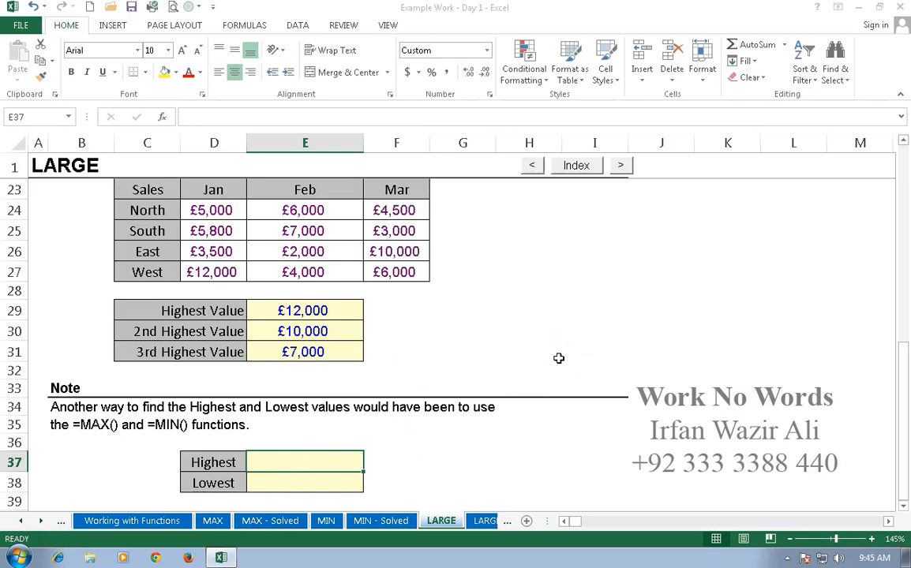
pyautogui.write('=ma')
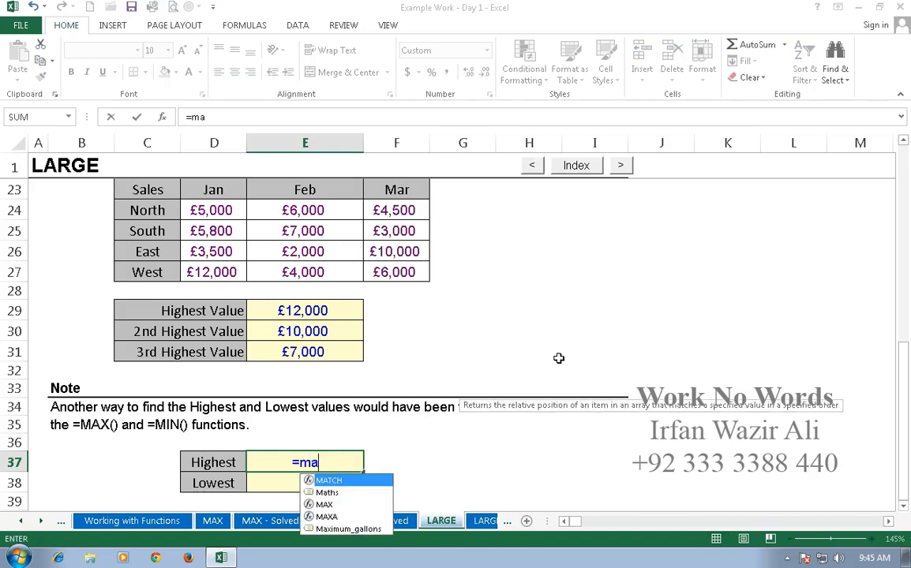
pyautogui.write('x(')
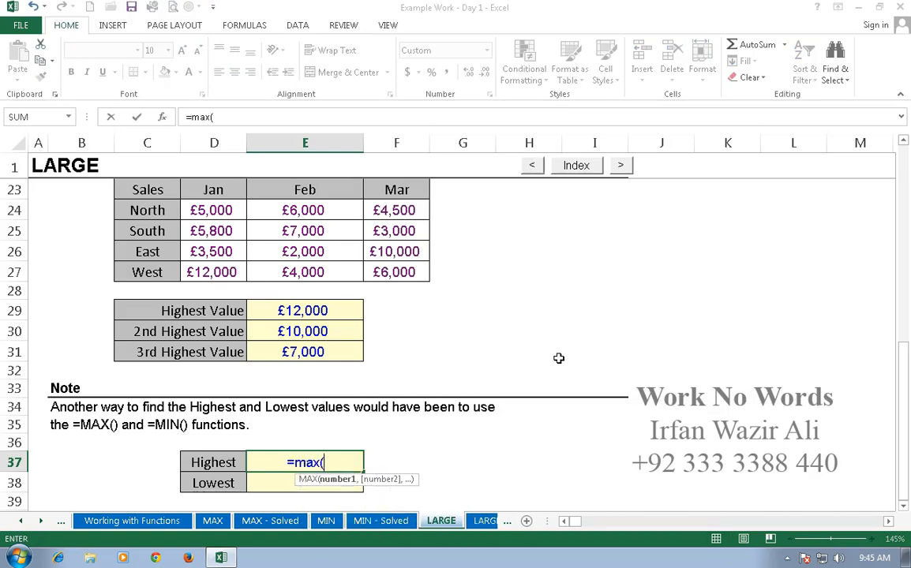
pyautogui.moveTo(304, 312); pyautogui.dragTo(343, 355)
pyautogui.press('Return')
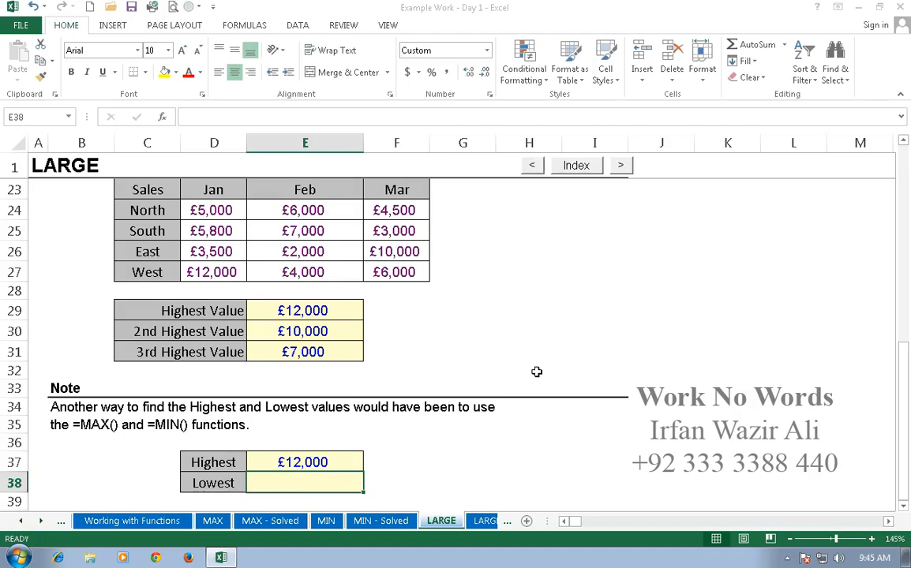
# - In E38, enter a MIN formula over E29:E31 to get the lowest of the three
pyautogui.write('=min(')
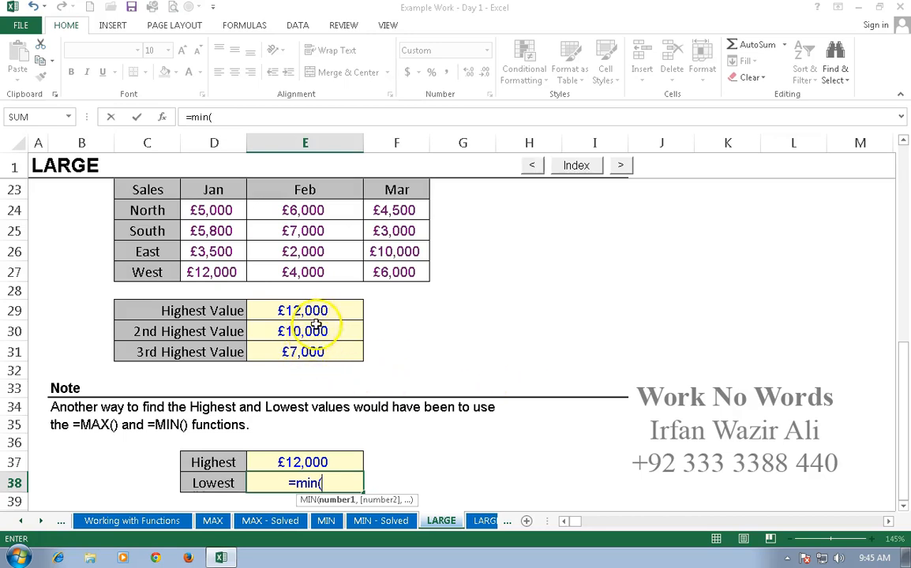
pyautogui.moveTo(315, 310); pyautogui.dragTo(322, 353)
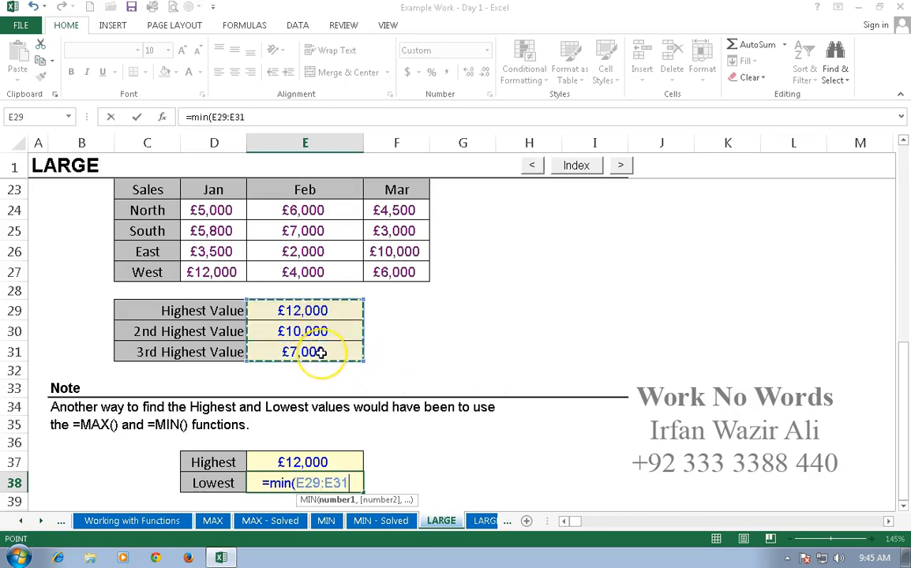
pyautogui.press('Return')
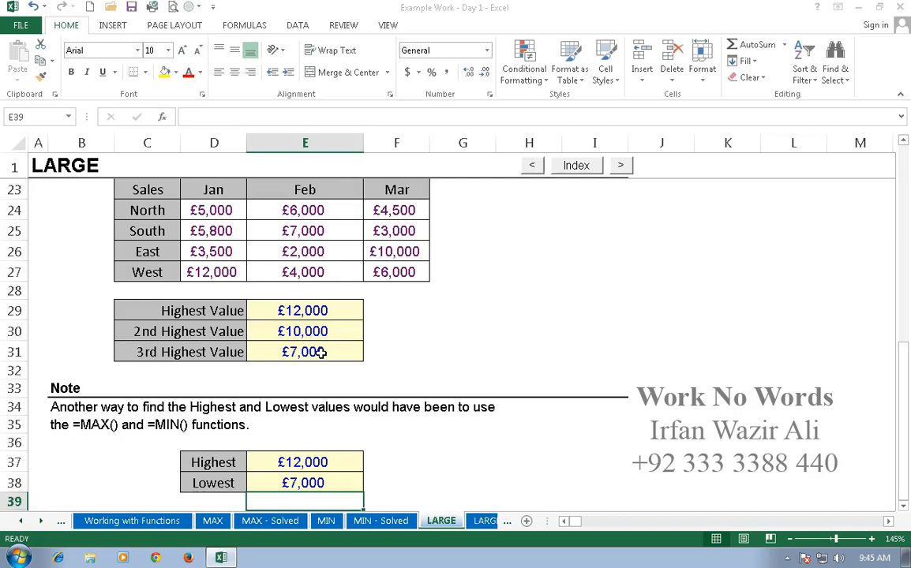